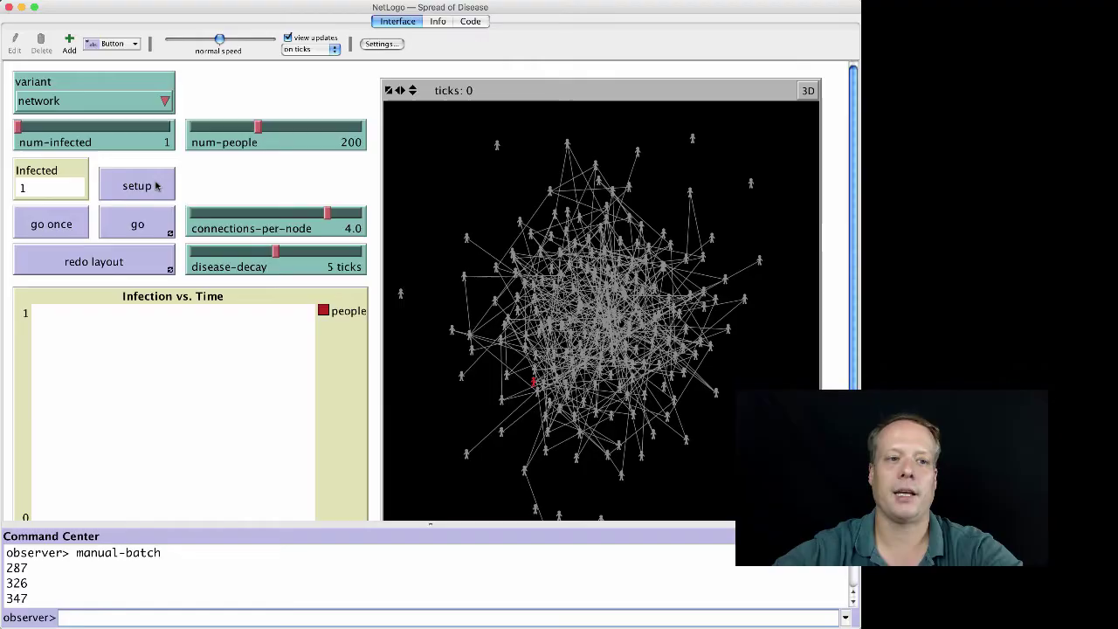
Set up the network and run the disease simulation until it stops at tick 16 with 198 infected.
click(155, 186)
click(149, 229)
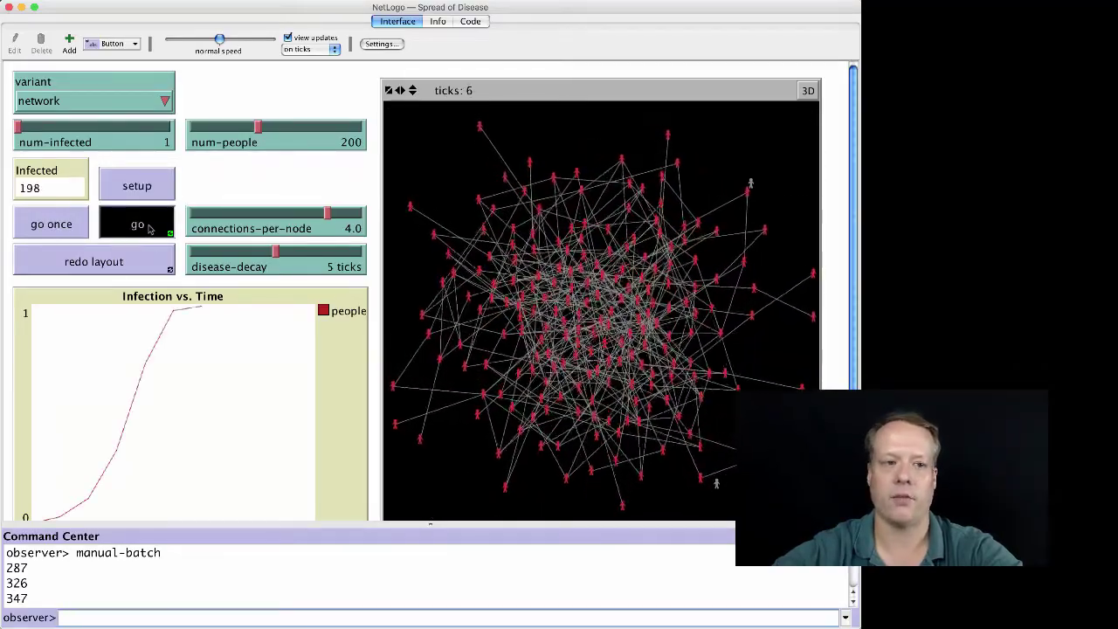
click(150, 229)
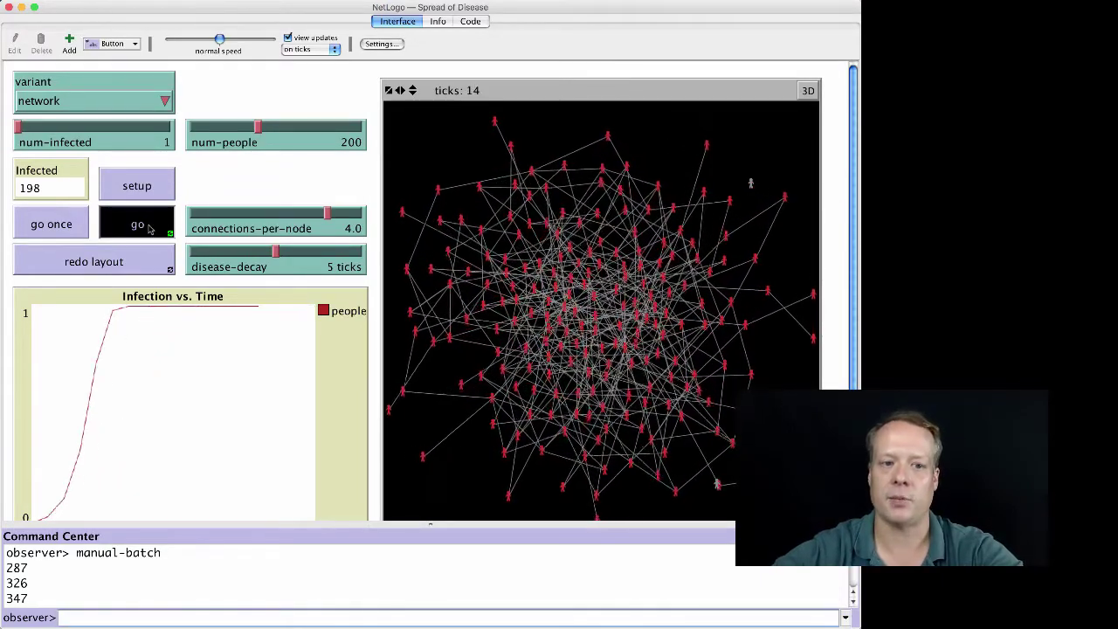
click(149, 229)
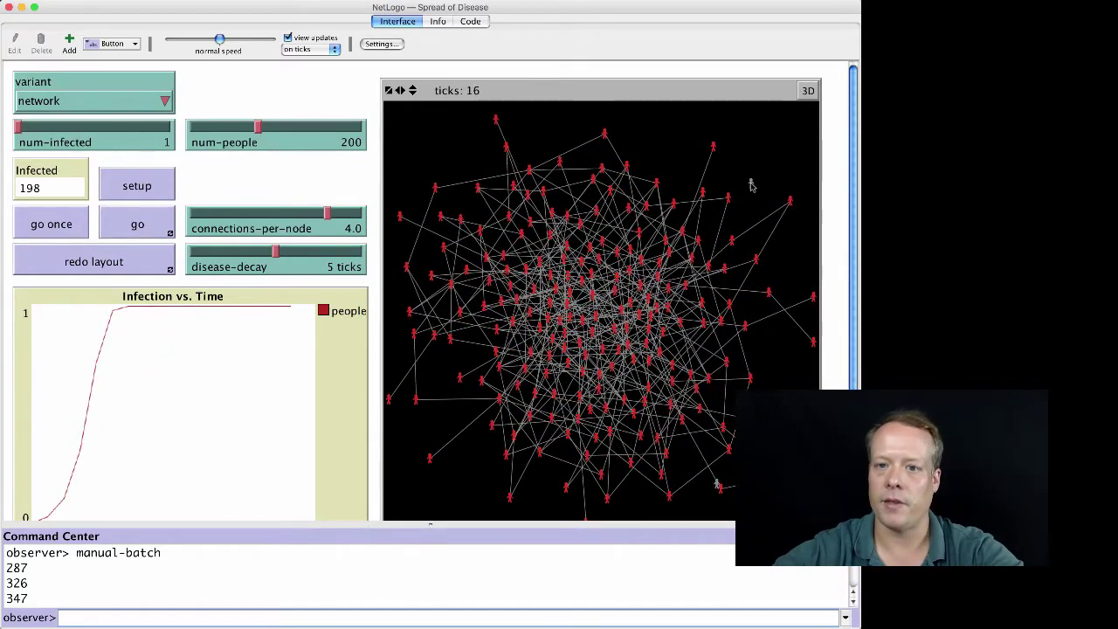
Scroll the interface and adjust the connections-per-node slider.
scroll(631, 302, down, 2)
scroll(635, 422, down, 1)
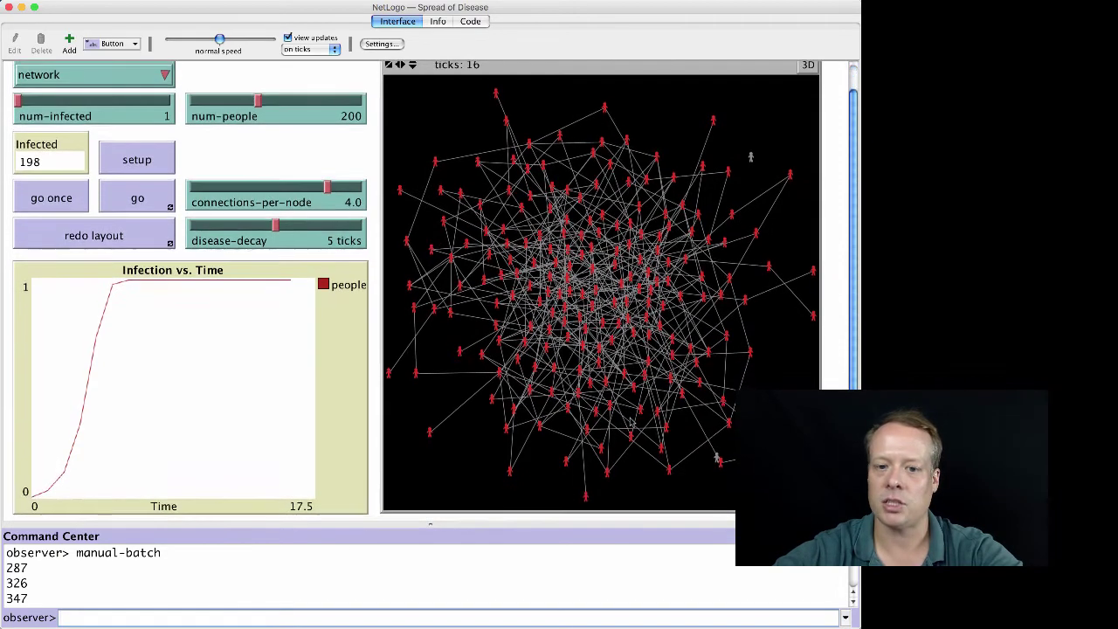
scroll(635, 422, up, 3)
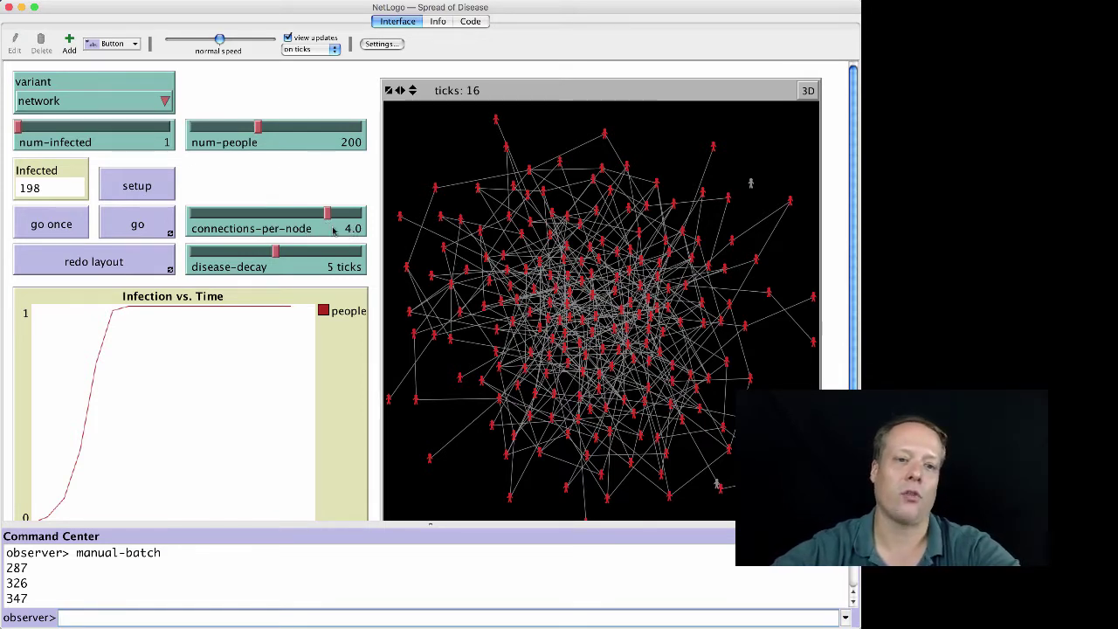
mouse_move(327, 218)
mouse_down()
mouse_move(248, 219)
mouse_move(328, 222)
mouse_up()
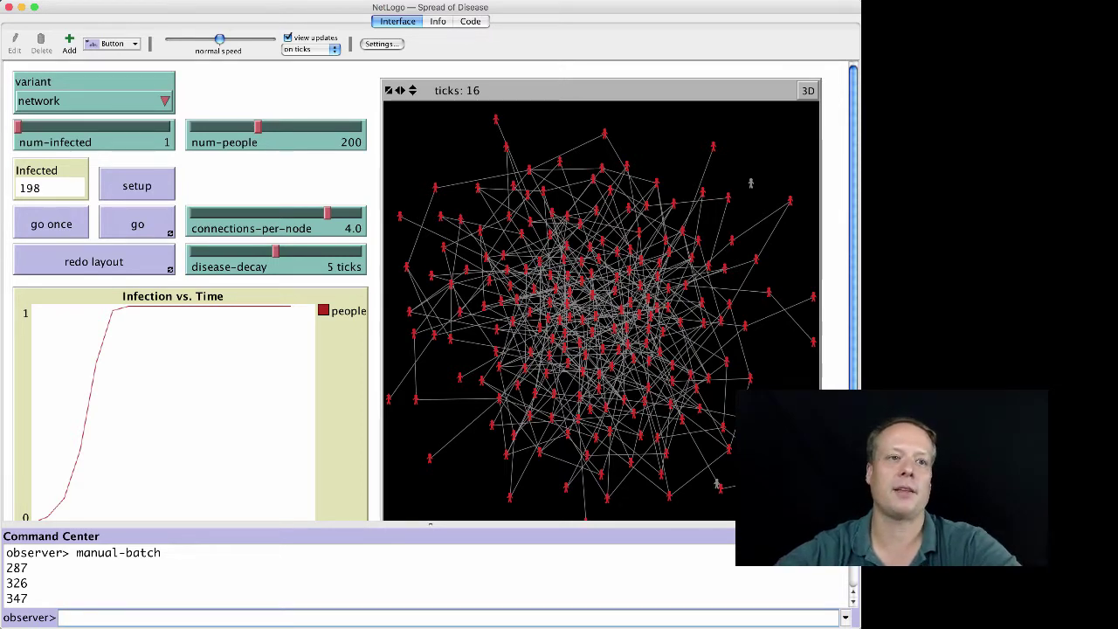
Open the degree experiment's settings in BehaviorSpace.
click(152, 0)
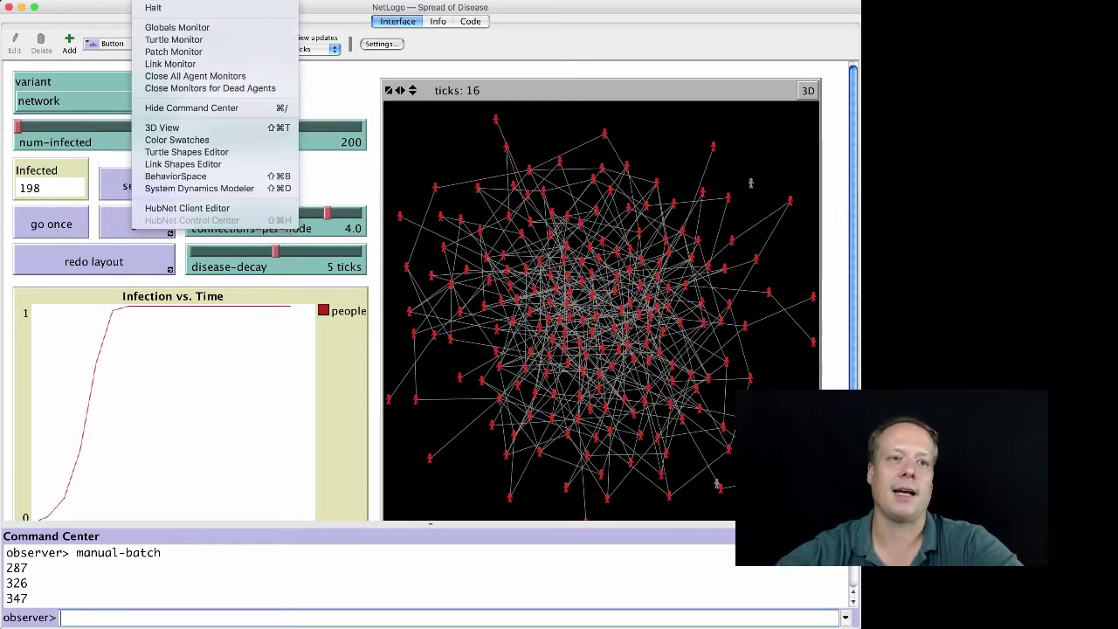
click(200, 176)
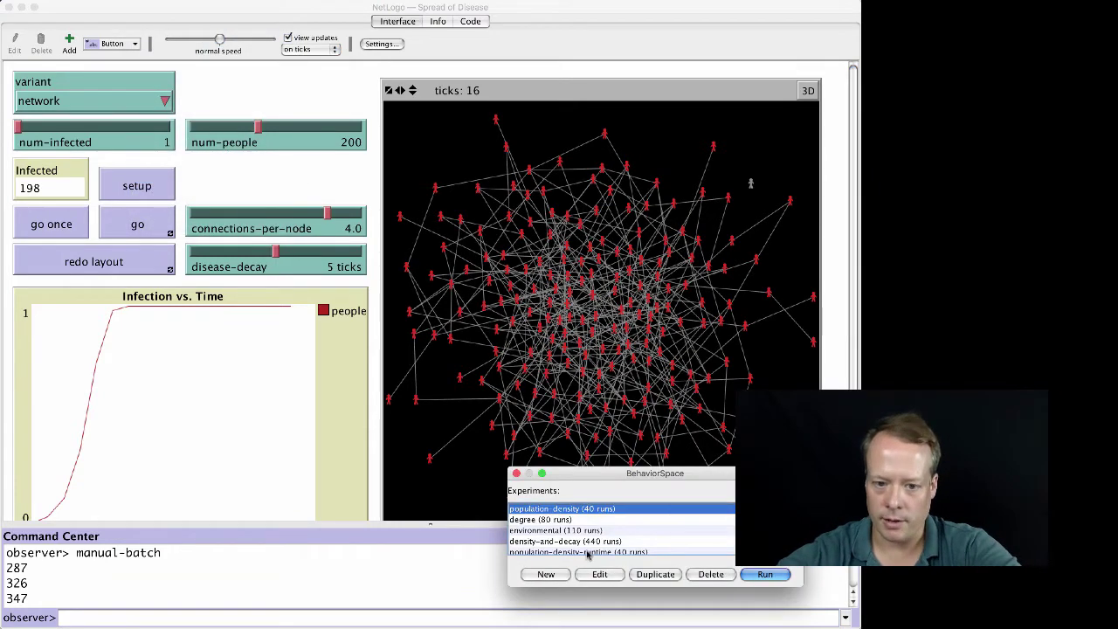
click(574, 519)
click(600, 574)
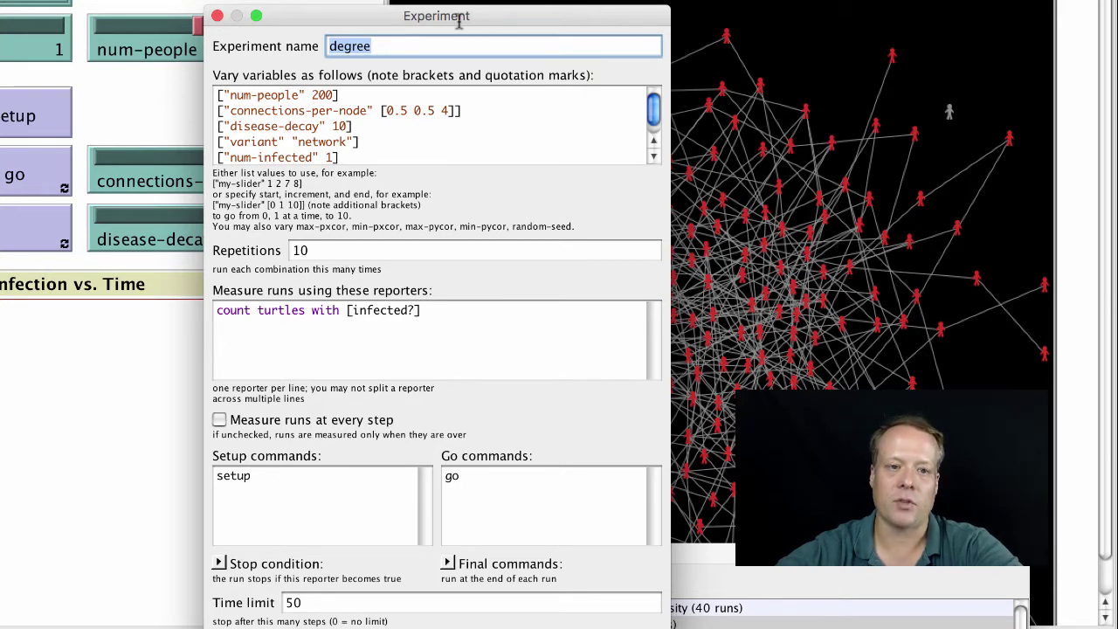
Review the infected-turtles reporter and 50-step time limit, then accept the settings.
click(434, 311)
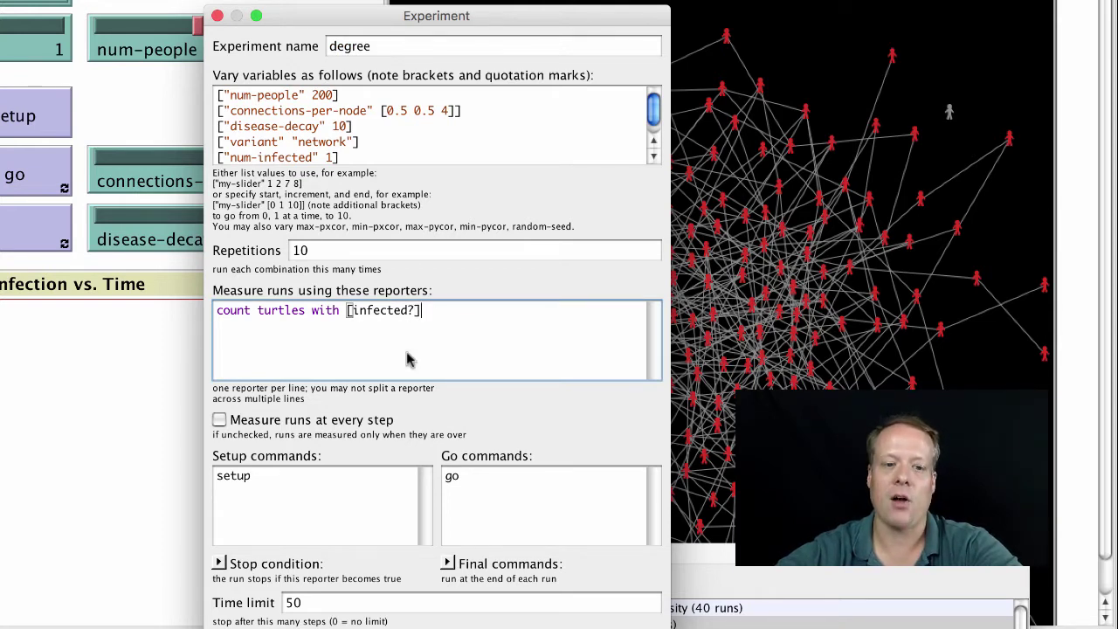
click(321, 602)
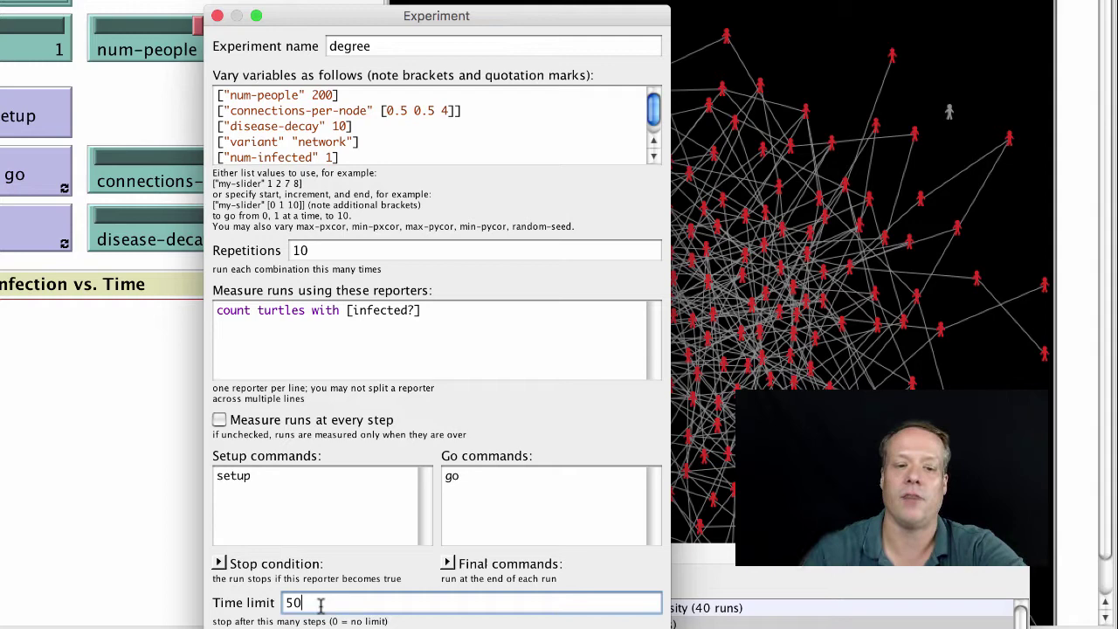
key(Return)
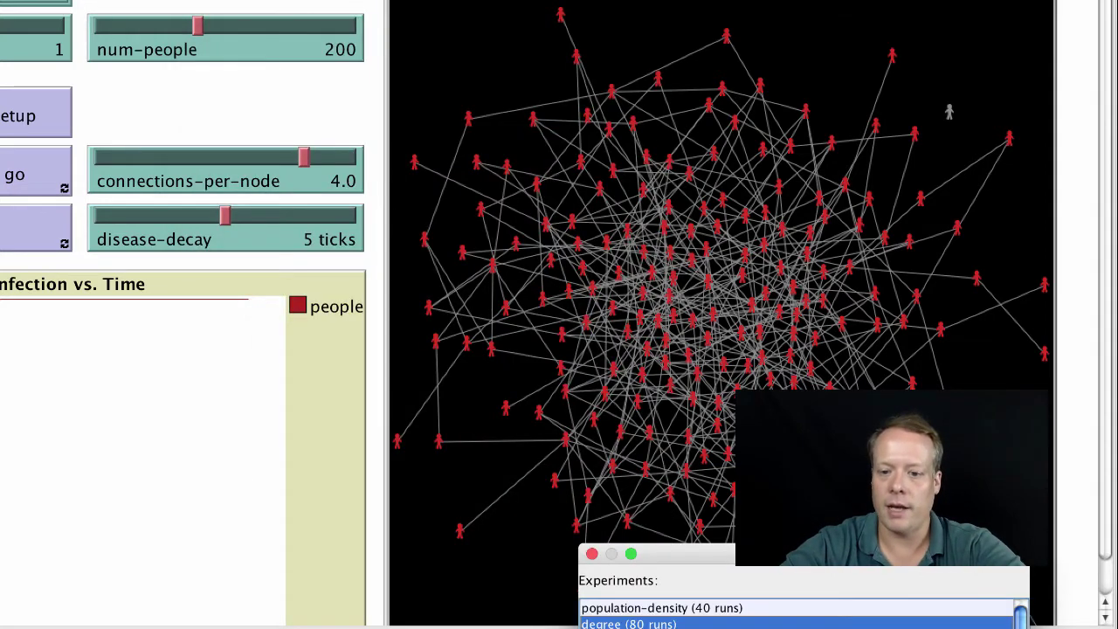
Run the 80-run degree experiment to Spread of Disease degree-table.csv, with view and plot updates off.
click(457, 145)
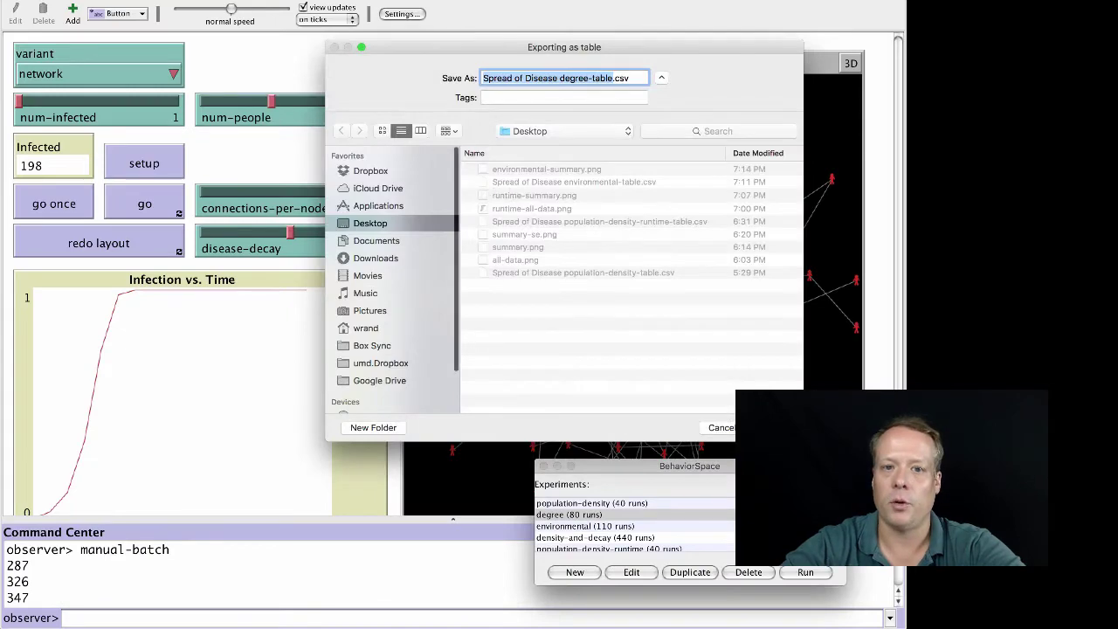
key(Escape)
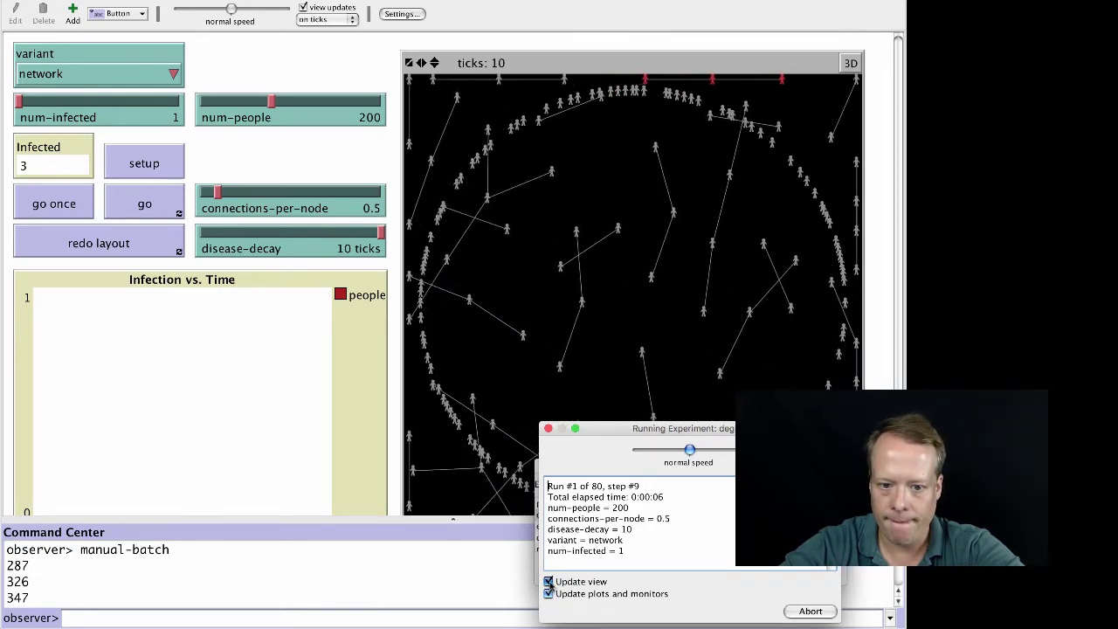
click(549, 581)
click(549, 593)
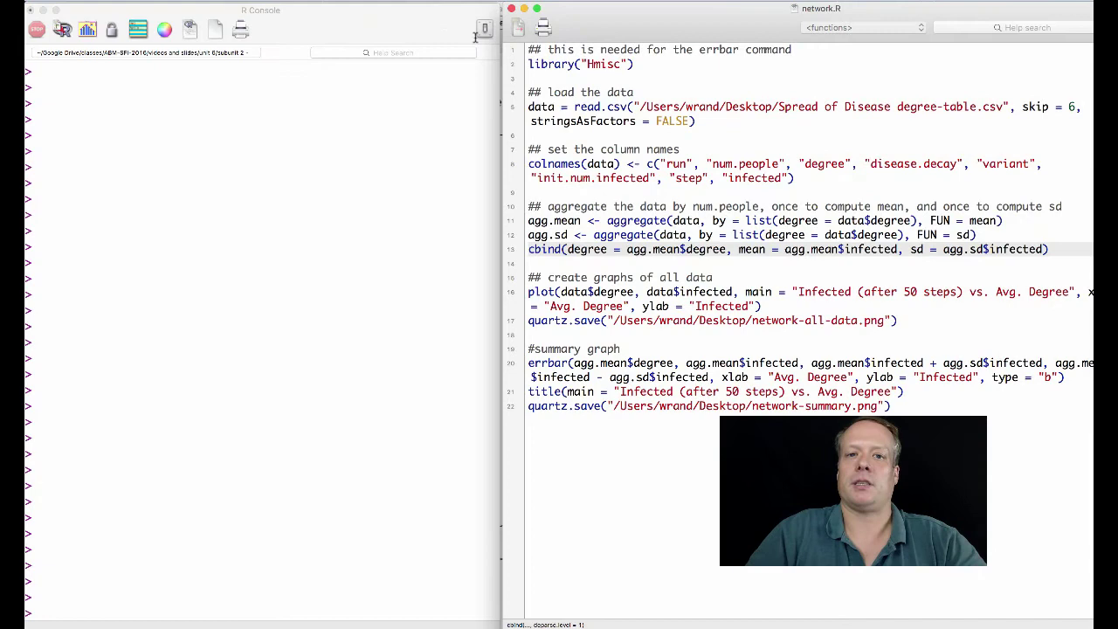
Run the script lines that load the degree-table CSV into data.
drag(795, 178, 524, 45)
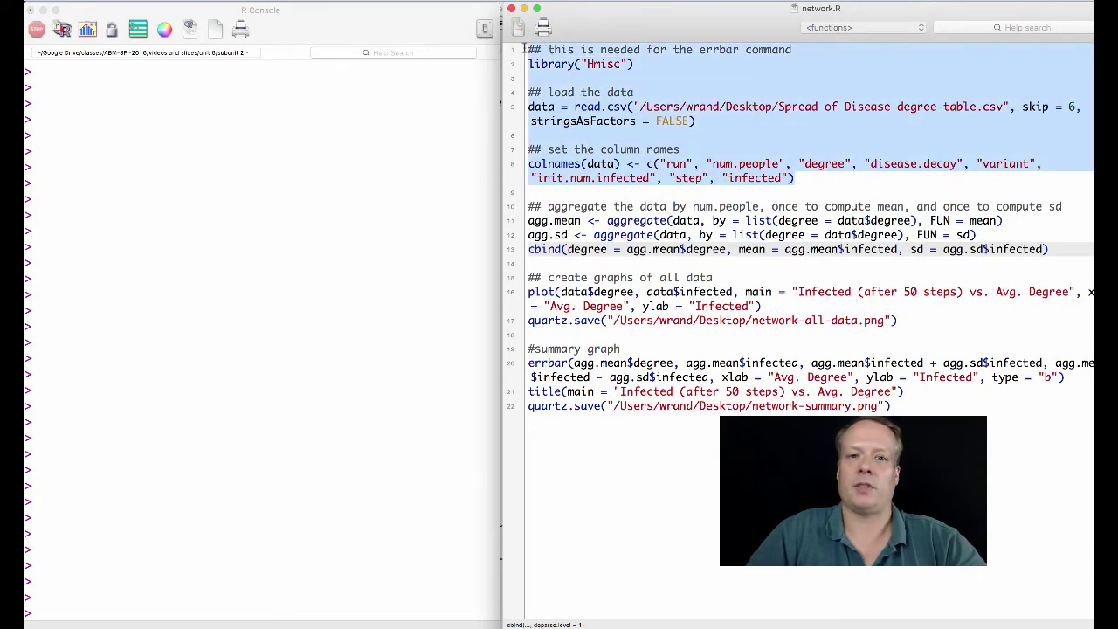
key(super+Return)
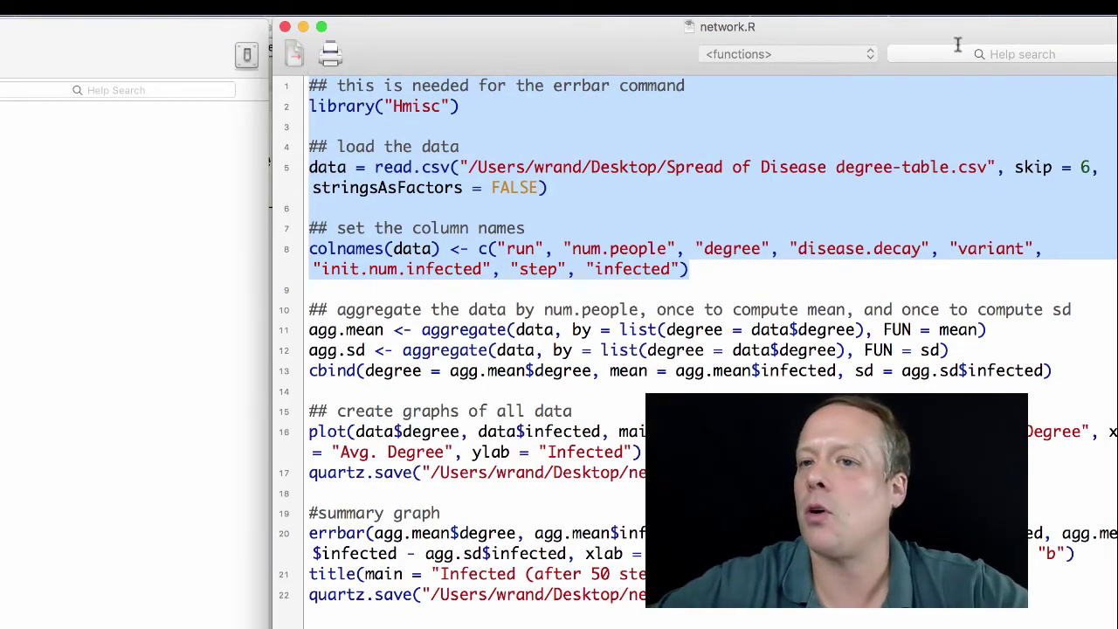
drag(836, 167, 903, 169)
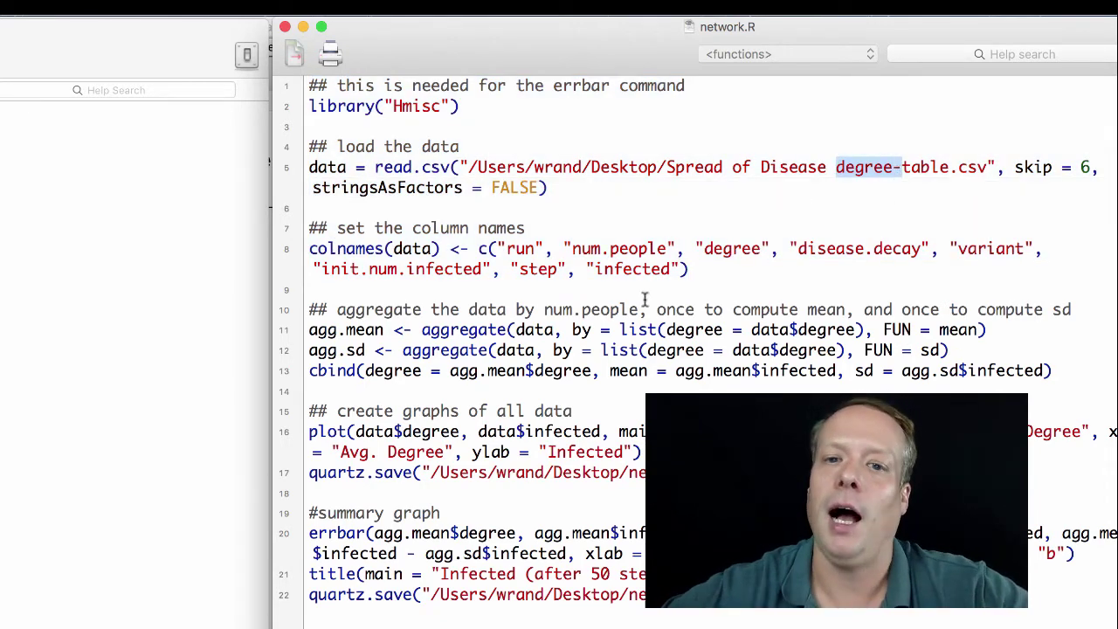
Rerun the column-naming command and print the first six rows with head(data).
drag(497, 249, 677, 275)
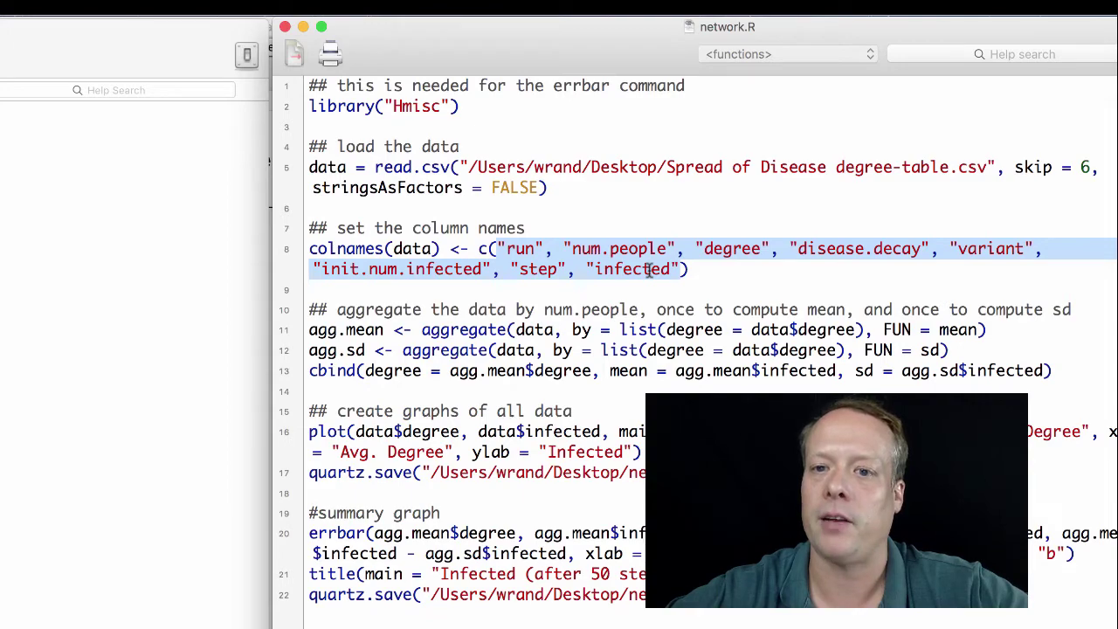
key(super+Return)
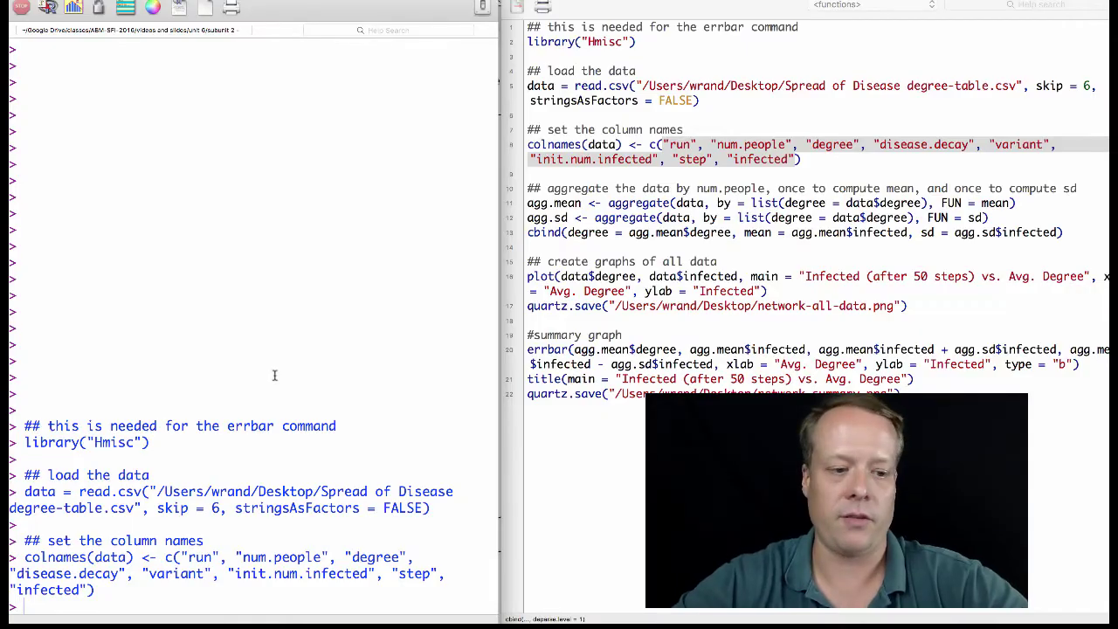
text(head(data))
key(Return)
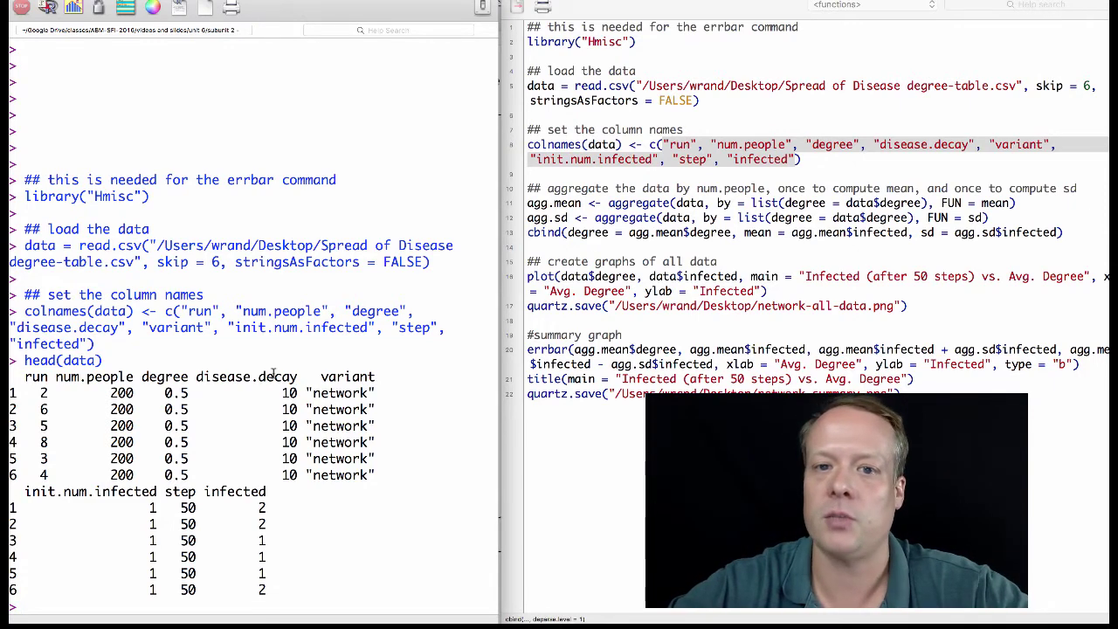
Aggregate mean and sd of infected by degree and print them, mean rising 1.9 to 195.6.
click(592, 203)
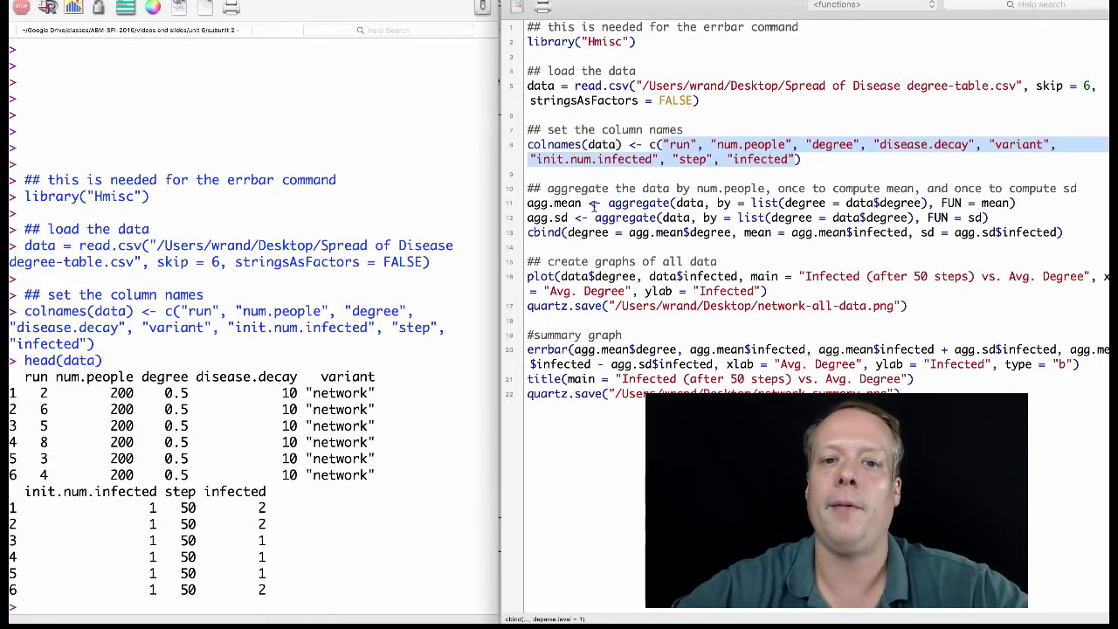
click(593, 203)
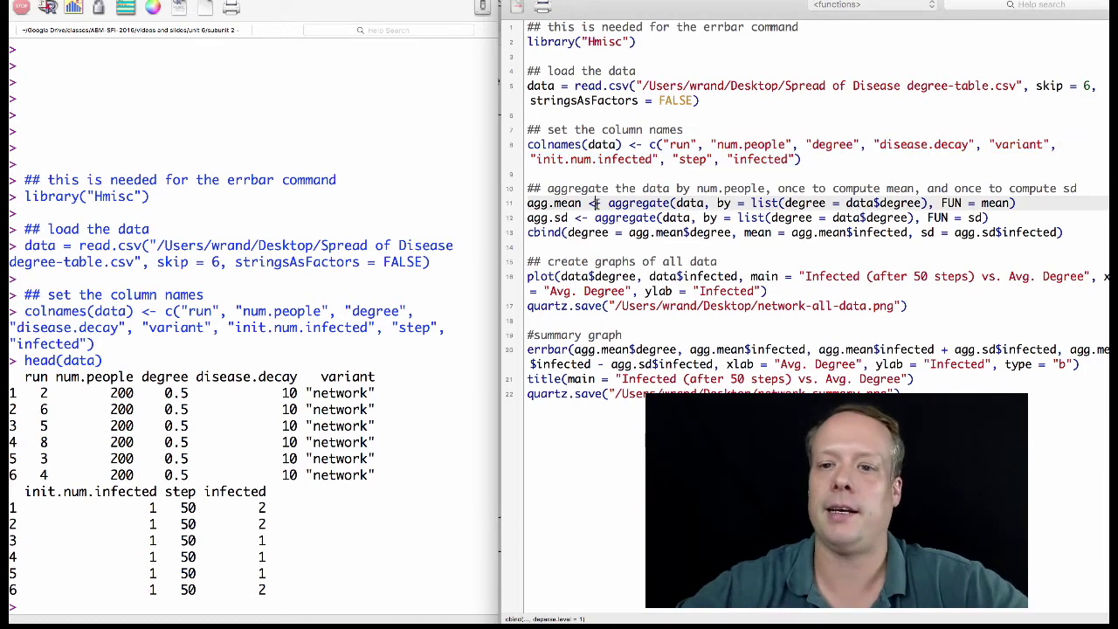
key(super+Return)
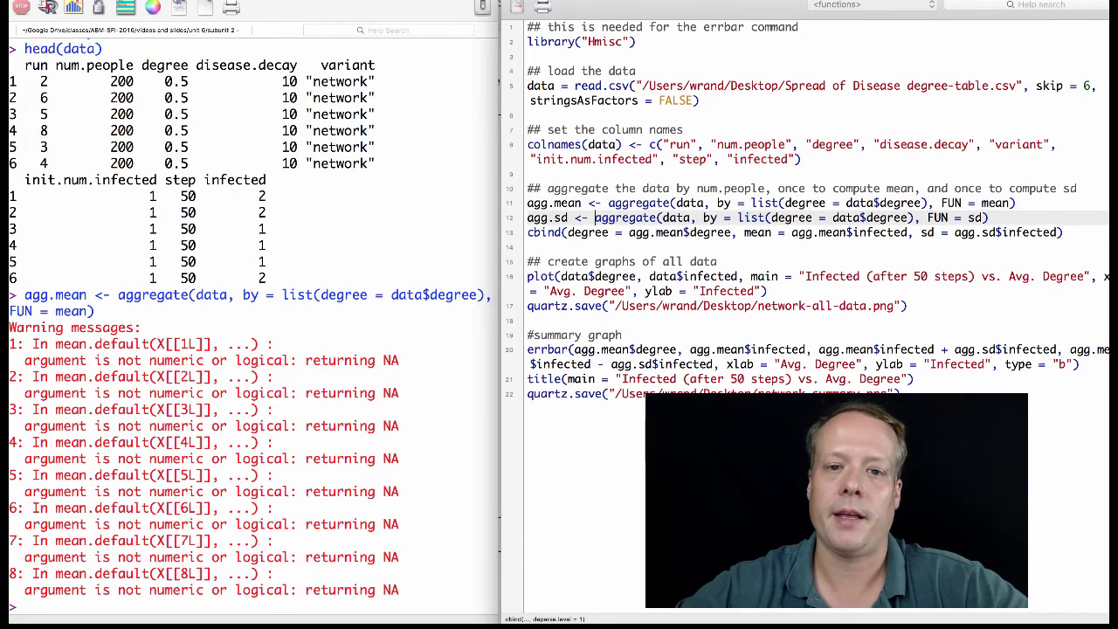
key(super+Return)
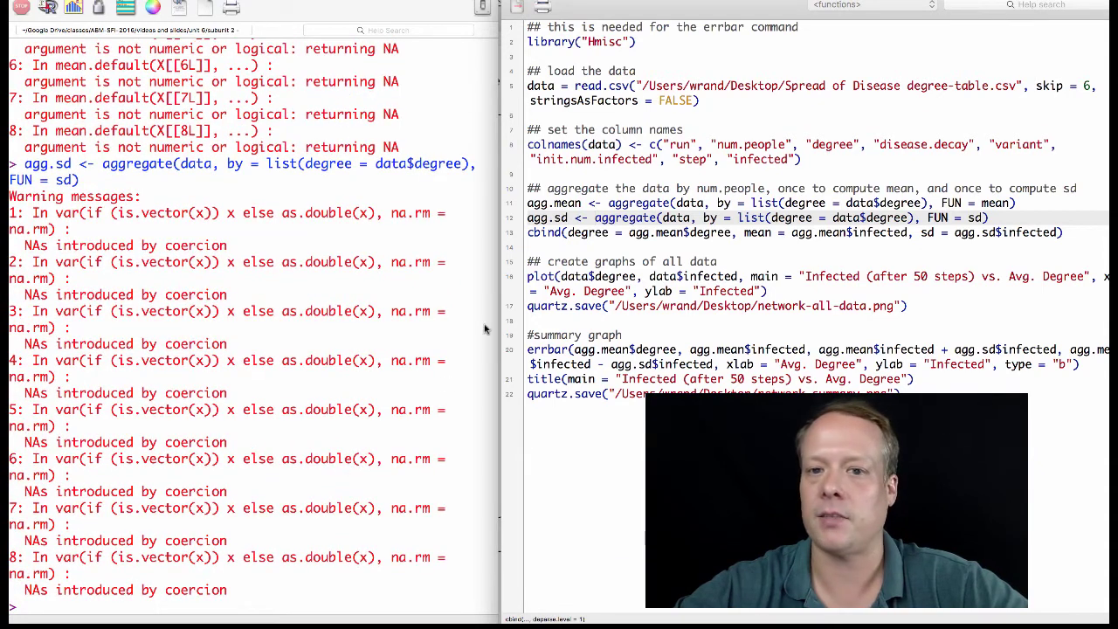
click(618, 232)
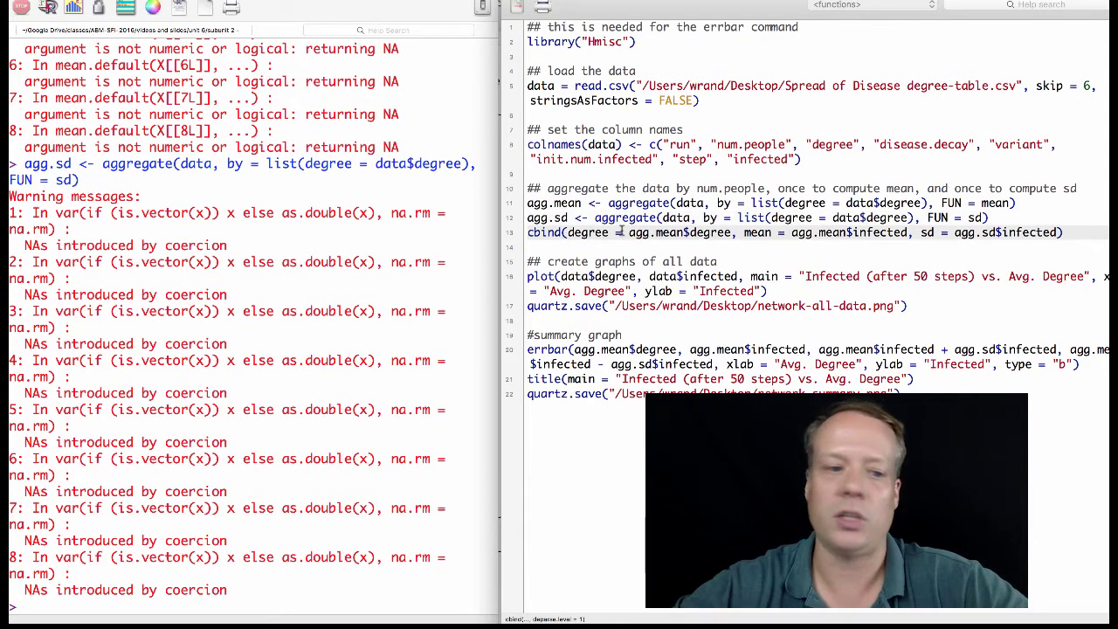
key(super+Return)
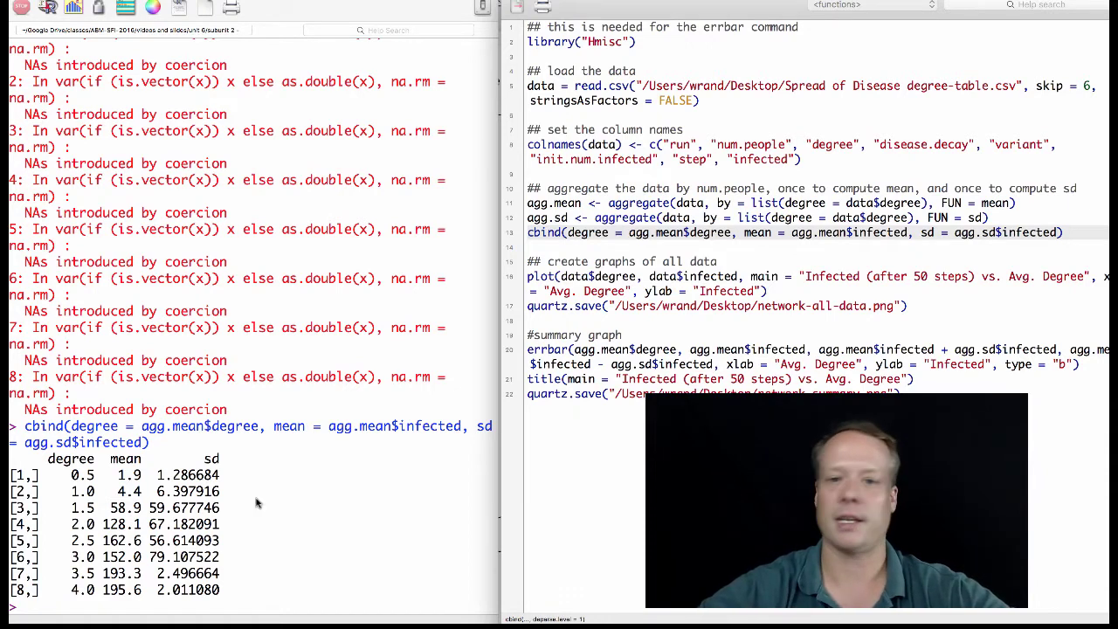
Plot all 80 runs' infected counts against average degree as 'Infected (after 50 steps) vs. Avg. Degree'.
click(796, 281)
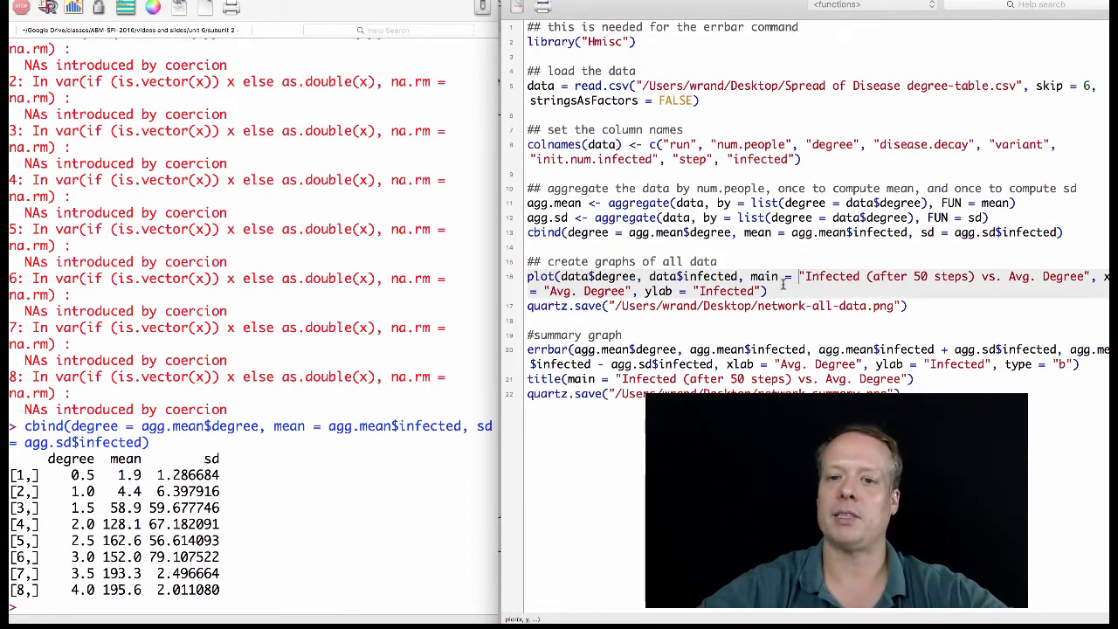
key(super+Return)
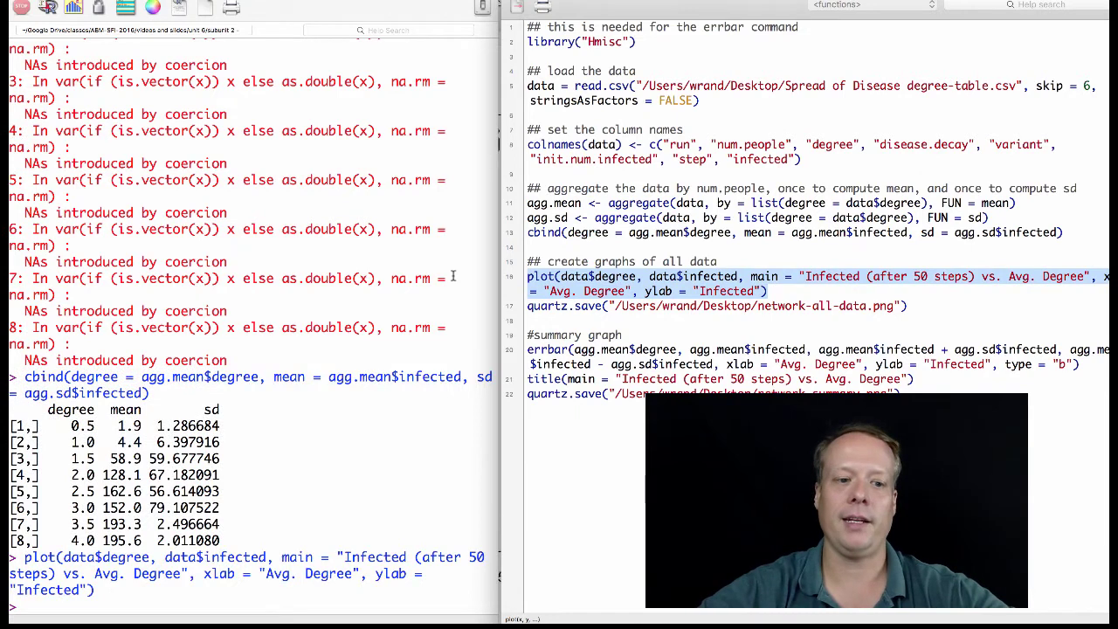
click(389, 0)
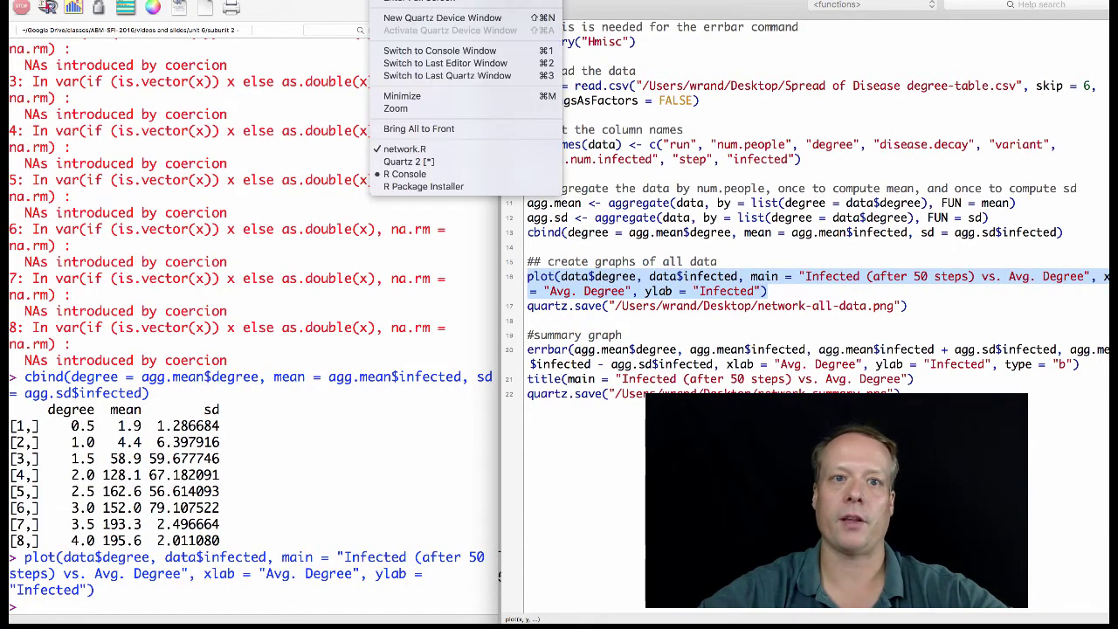
click(442, 162)
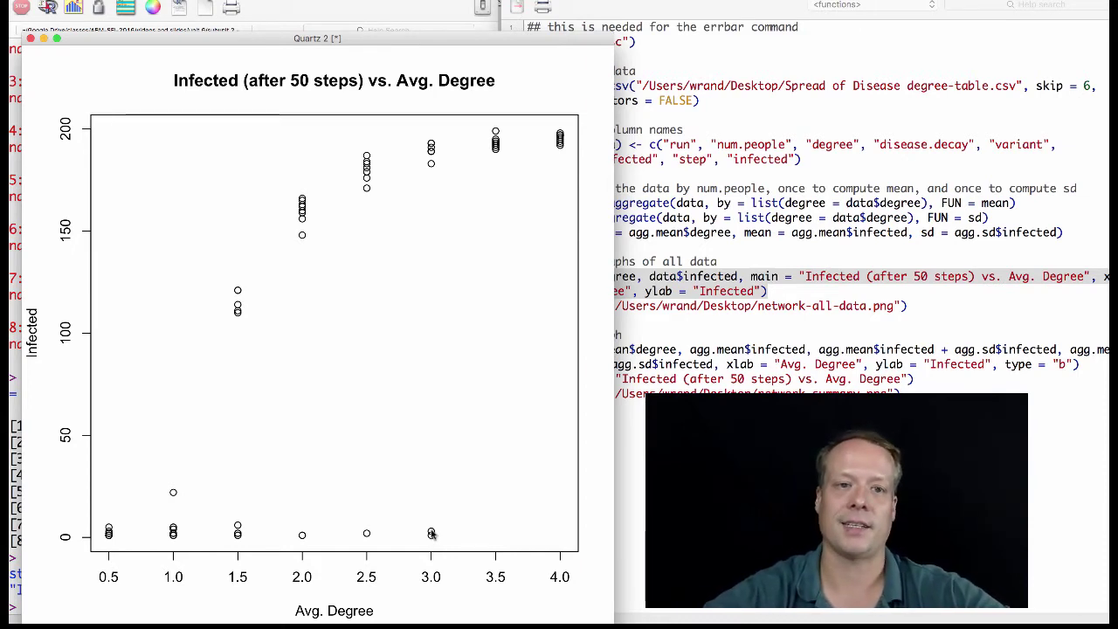
click(839, 360)
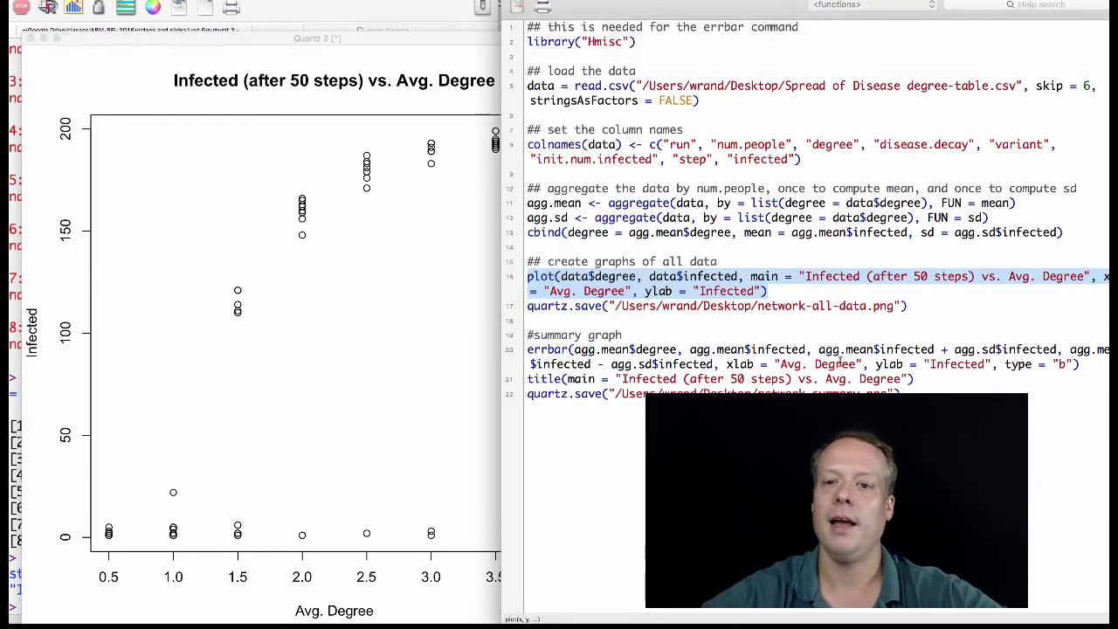
click(824, 306)
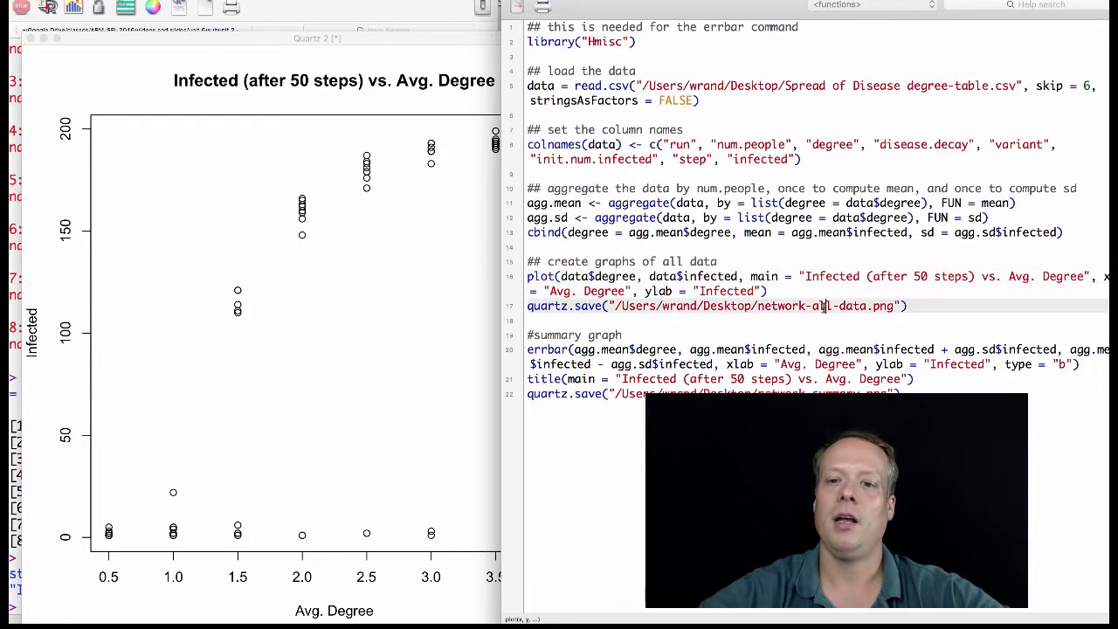
Draw the titled mean-infected error-bar graph and view it.
click(730, 348)
key(shift+Down)
key(shift+Down)
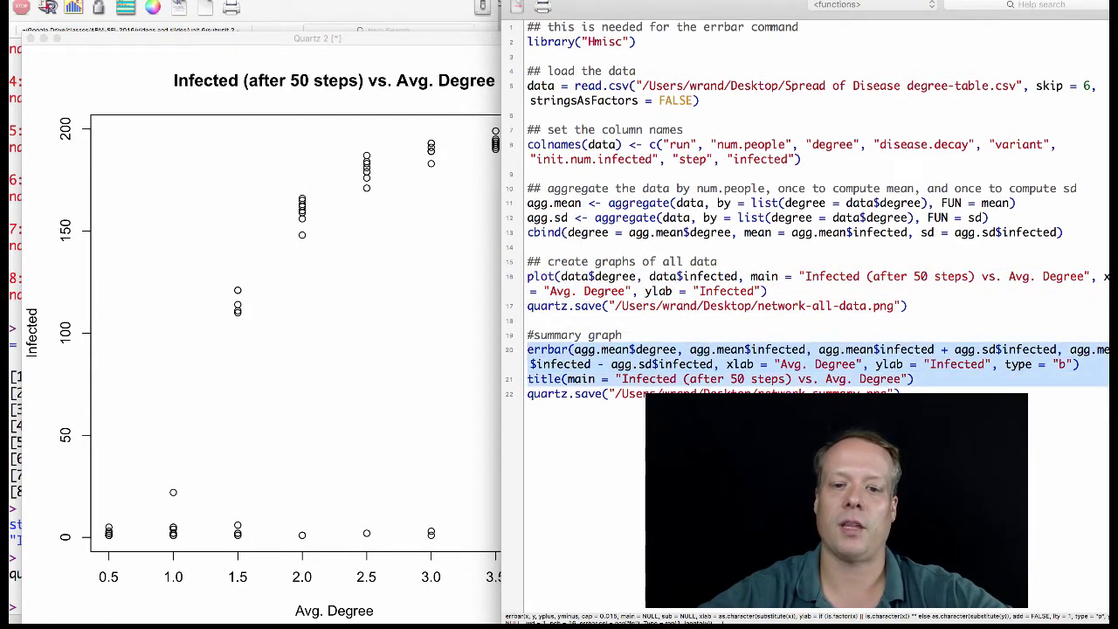
key(super+Return)
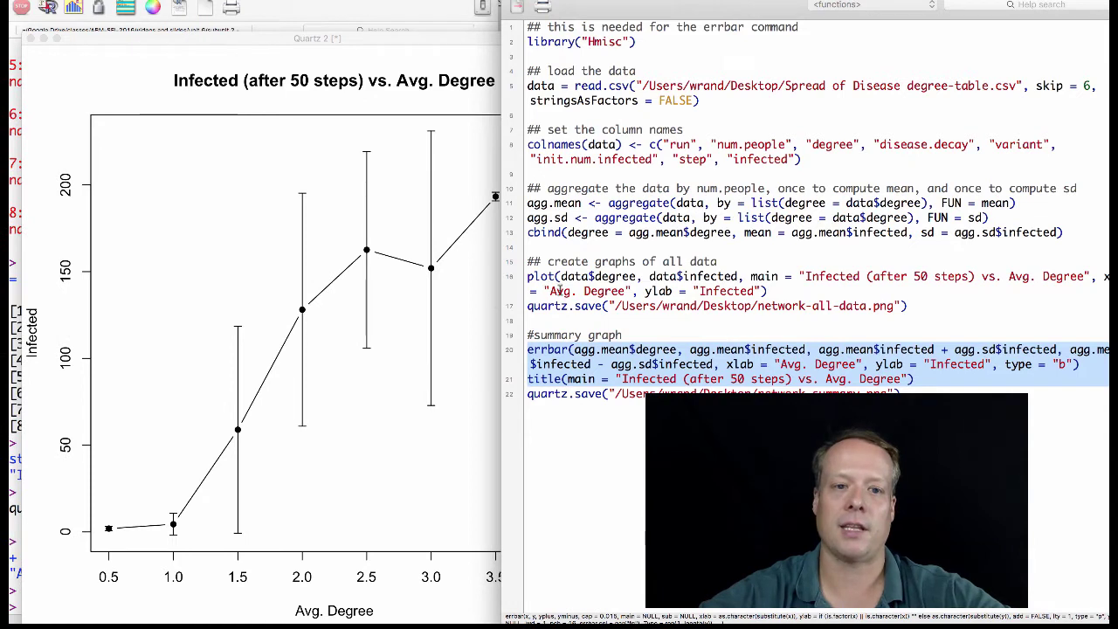
click(475, 300)
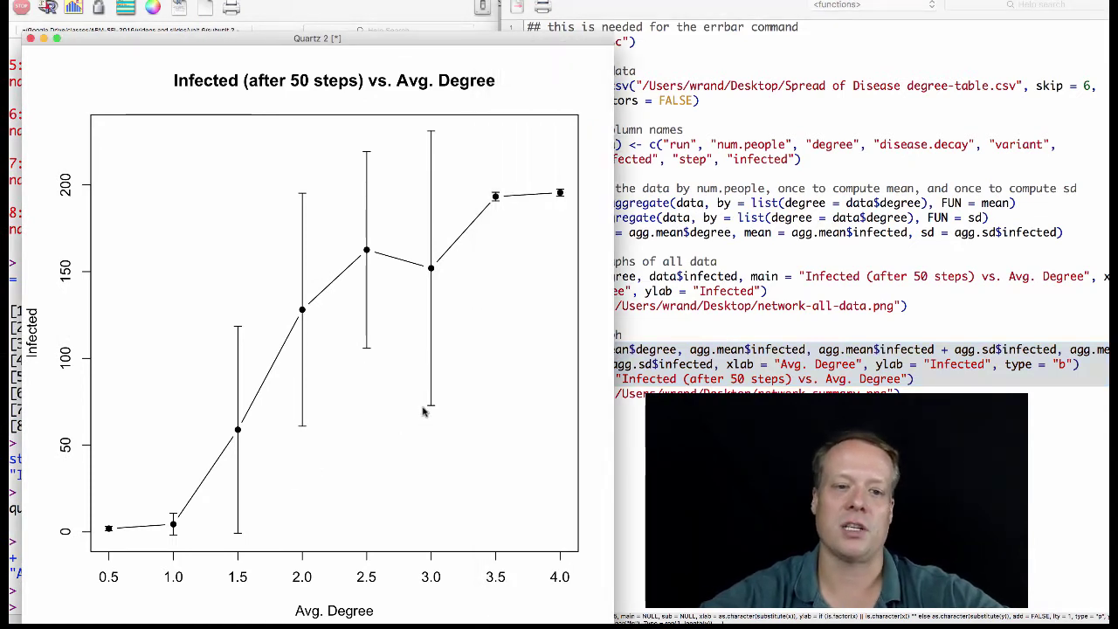
Redraw the all-runs scatter plot of infected against average degree for comparison.
click(798, 293)
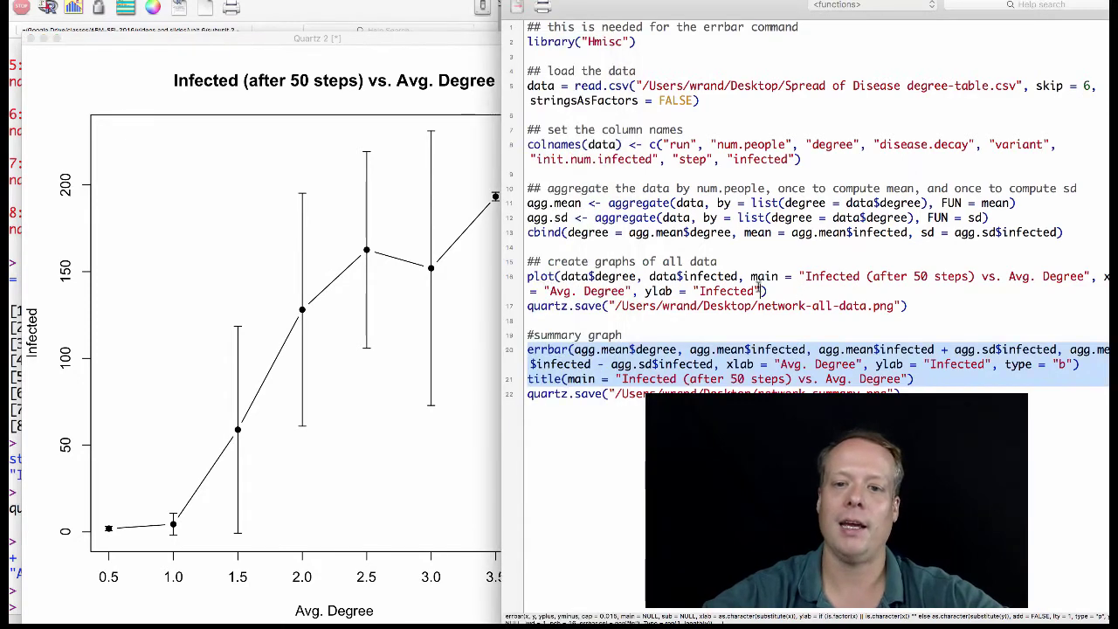
key(super+Return)
click(397, 207)
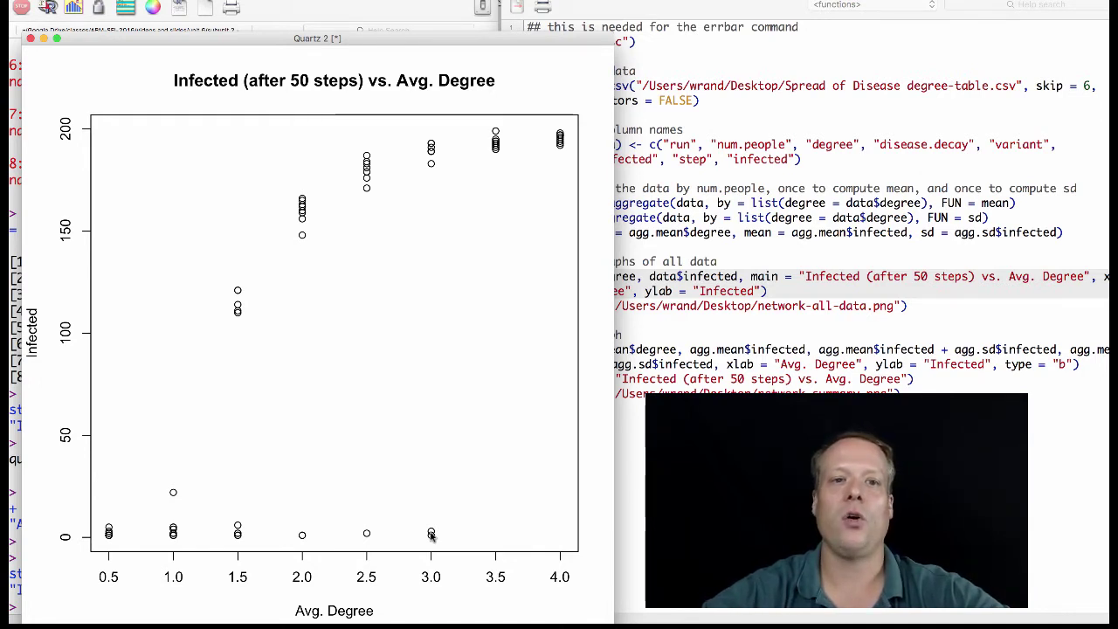
Rerun the errbar line to show mean infected per degree, about 2 to 195, with sd bars.
click(753, 321)
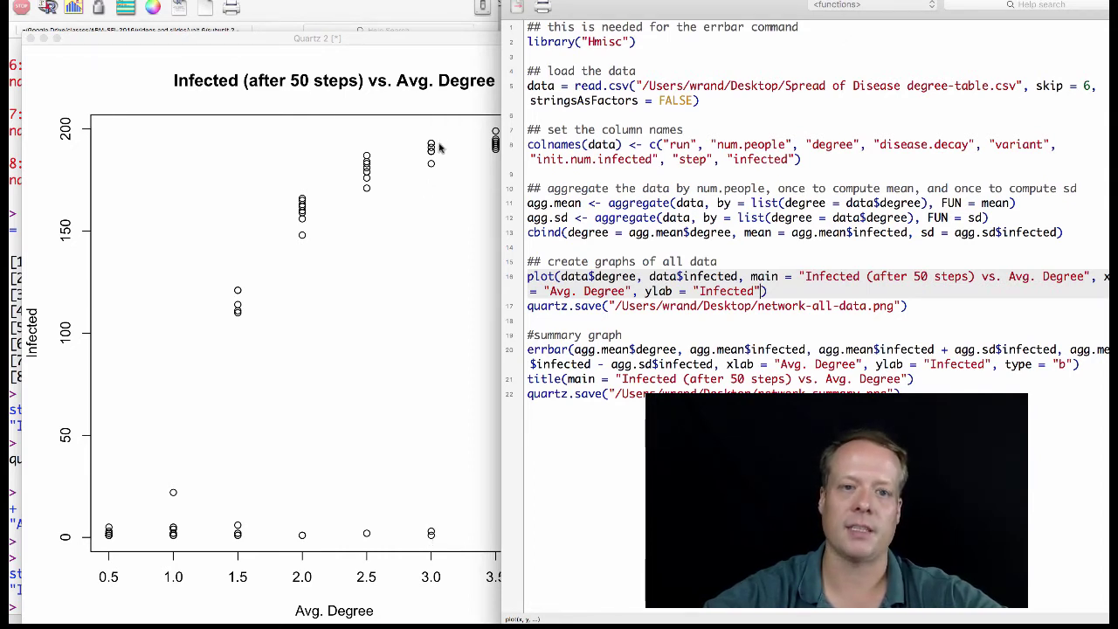
click(684, 349)
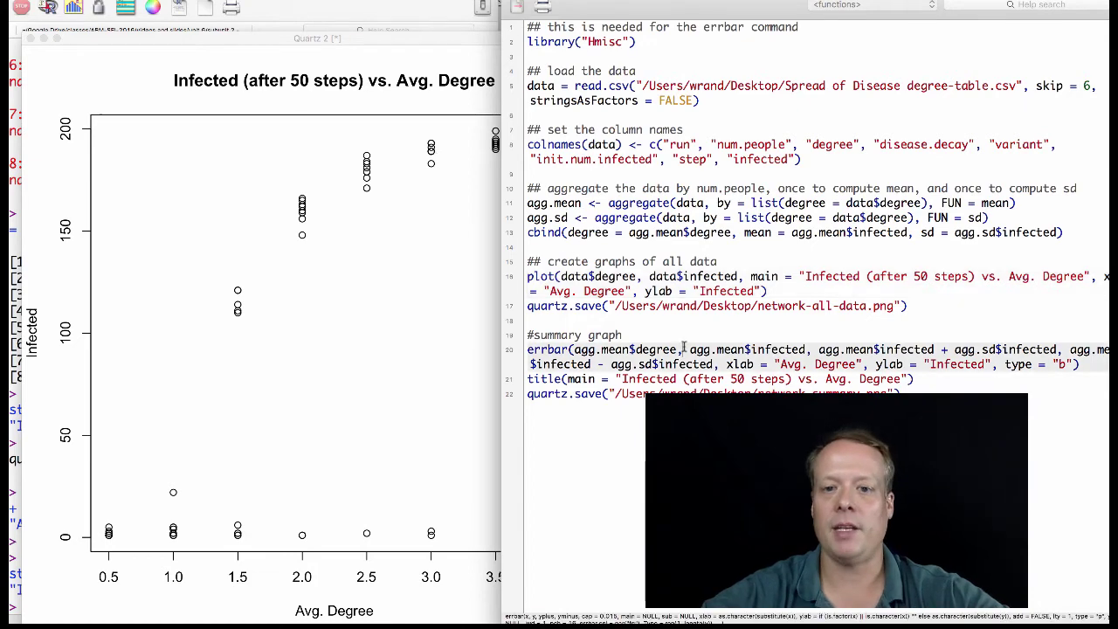
key(super+Return)
click(463, 428)
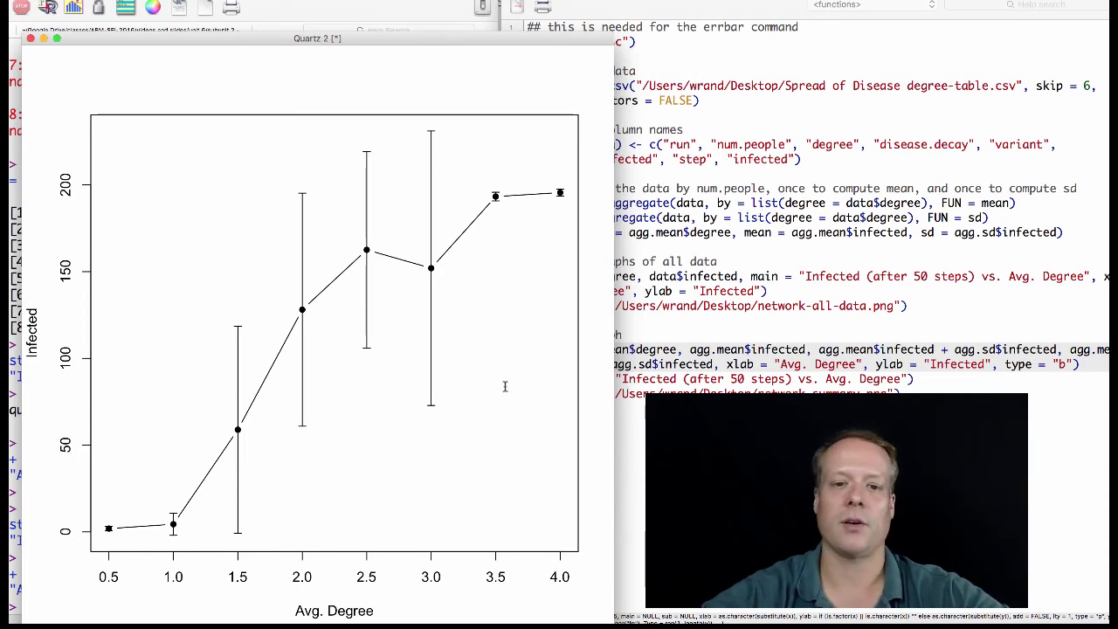
click(937, 390)
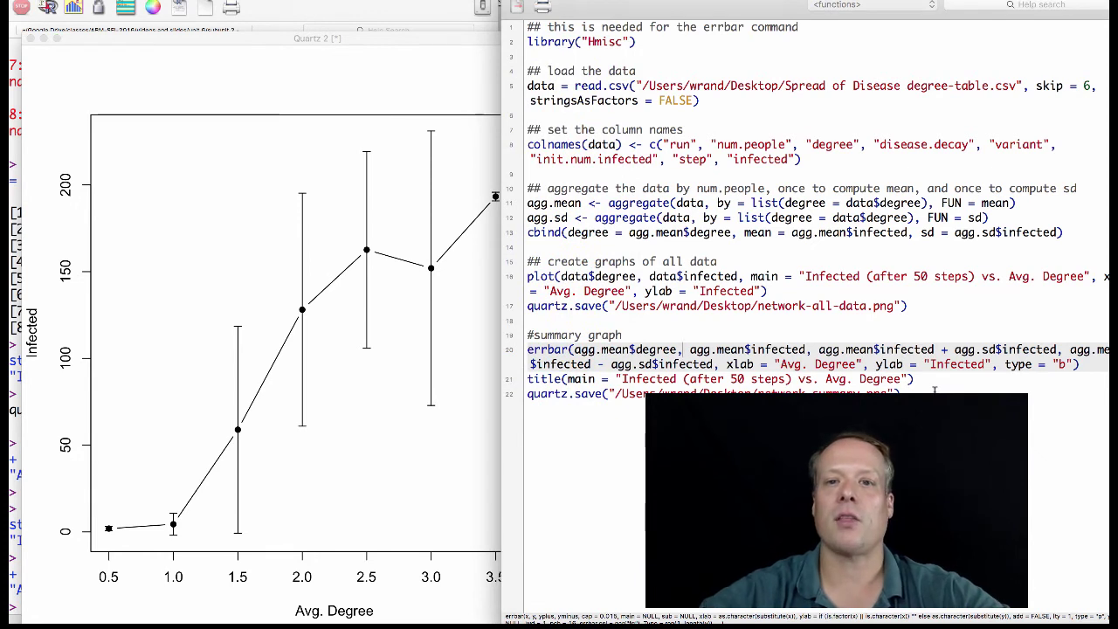